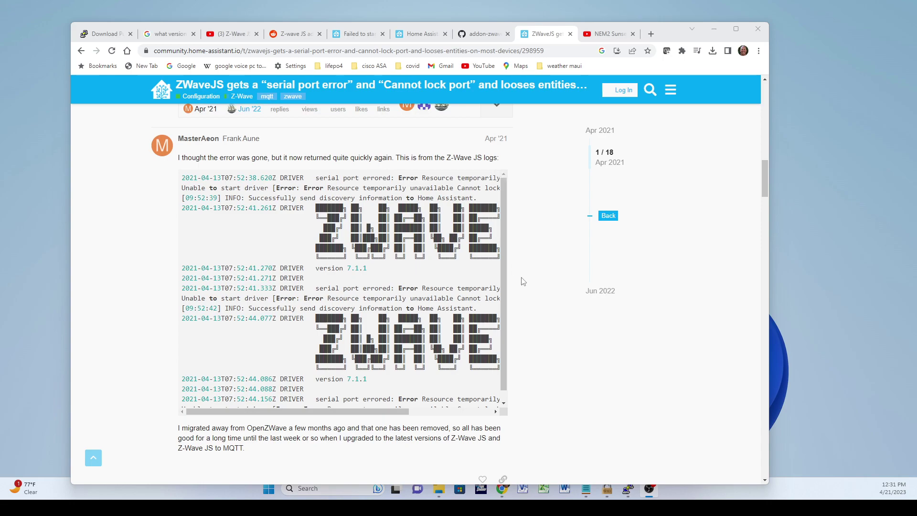
- Read through the Z-Wave JS serial port and port-lock error log in the forum thread
mouse_move(504, 288)
left_mouse_down()
mouse_move(505, 320)
mouse_move(507, 253)
mouse_move(511, 313)
left_mouse_up()
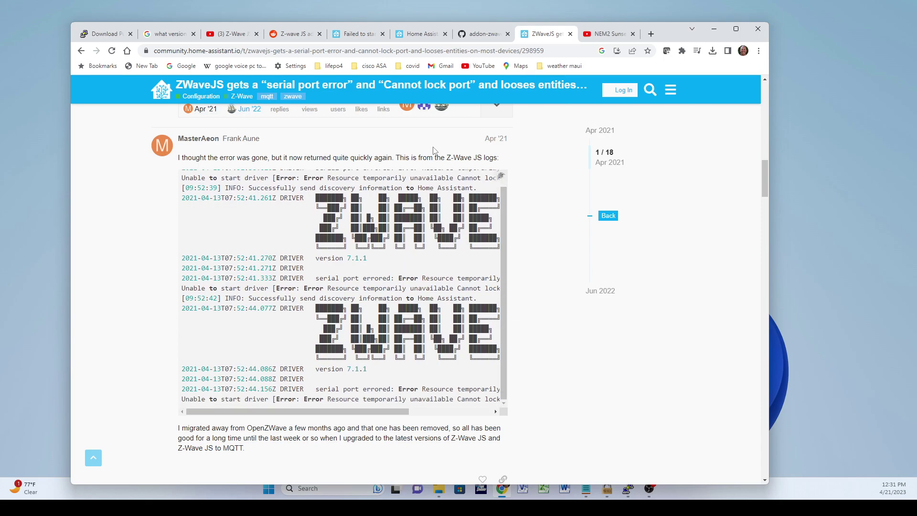
- Check the Z-Wave JS add-ons in the Add-on Store, then go to the Settings dashboard
left_click(405, 41)
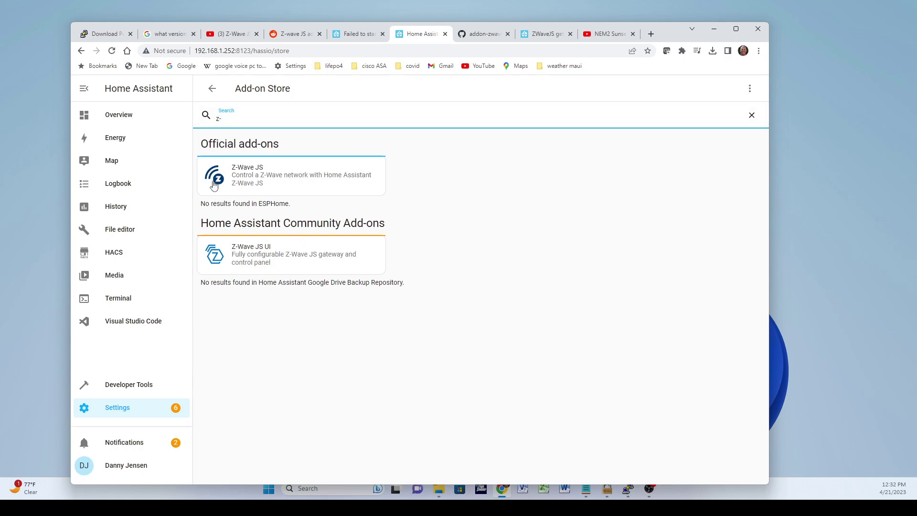
left_click(128, 406)
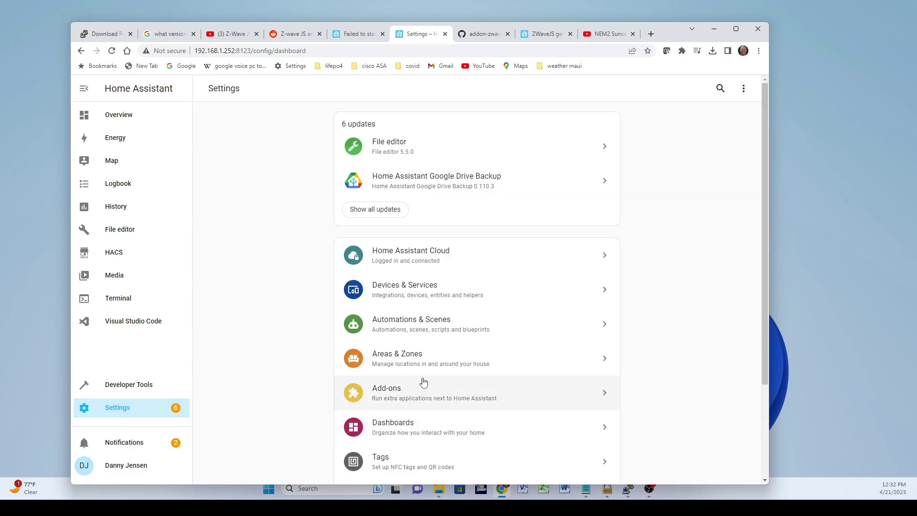
- Open Devices & Services and find the Z-Wave JS card with 4 devices and 20 entities
left_click(420, 300)
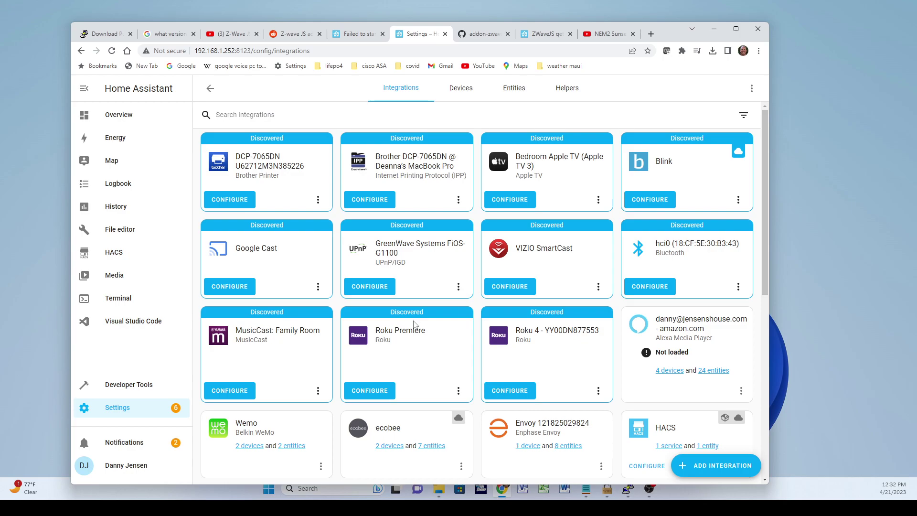
scroll(412, 323, "down", 10)
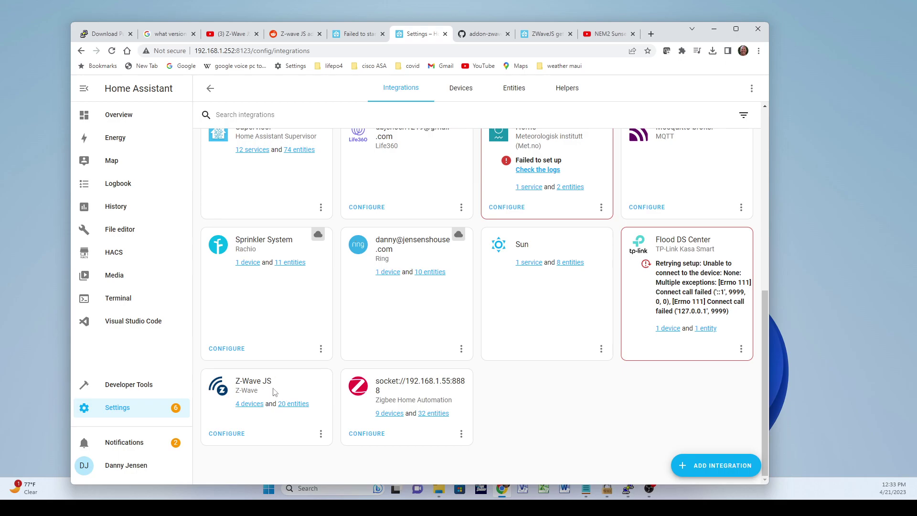
- Compare the integrations page and the 'Failed to start Z-Wave JS' thread, ending on the serial-port thread
left_click(535, 35)
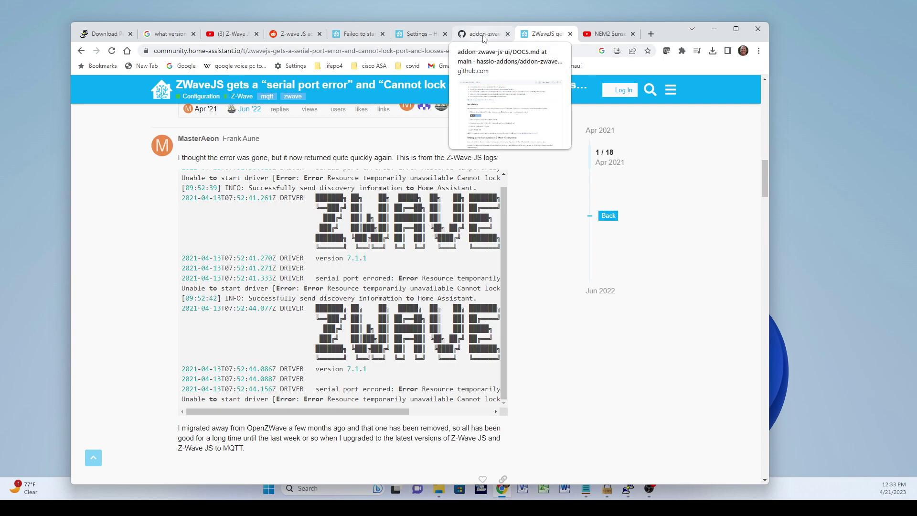
left_click(414, 35)
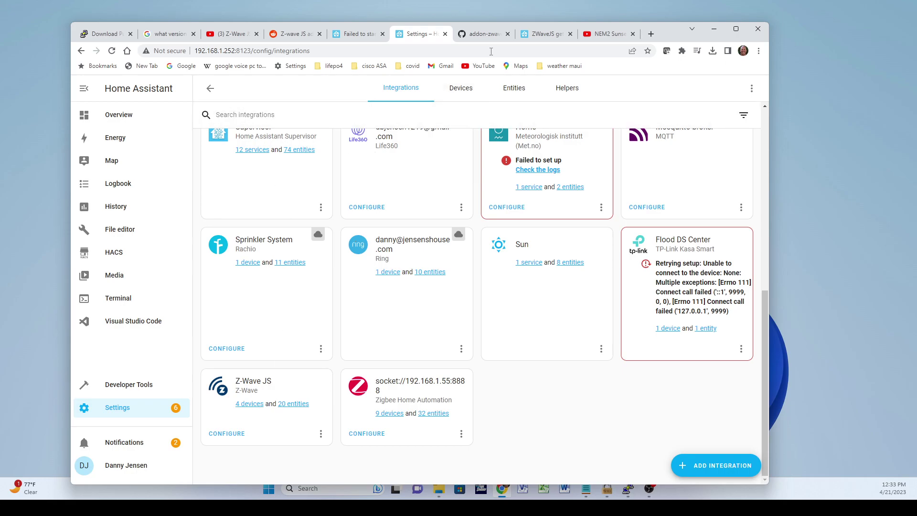
left_click(349, 36)
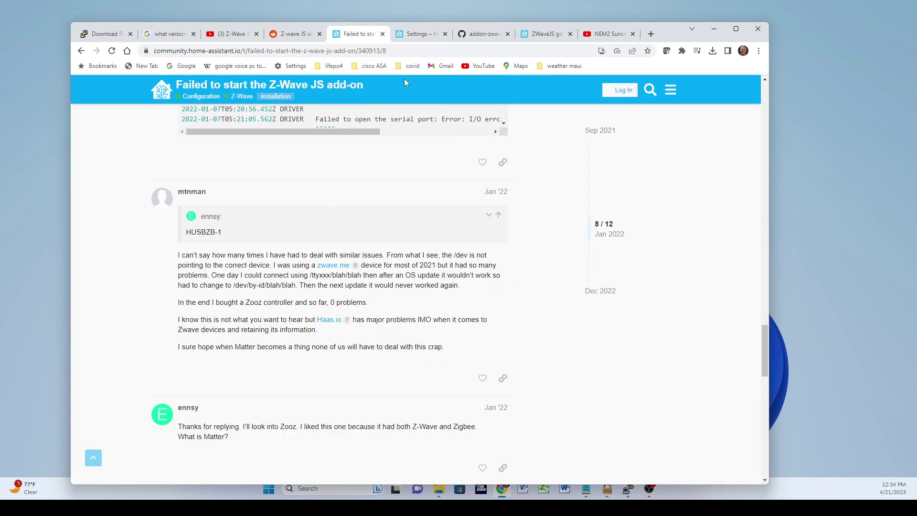
left_click(402, 38)
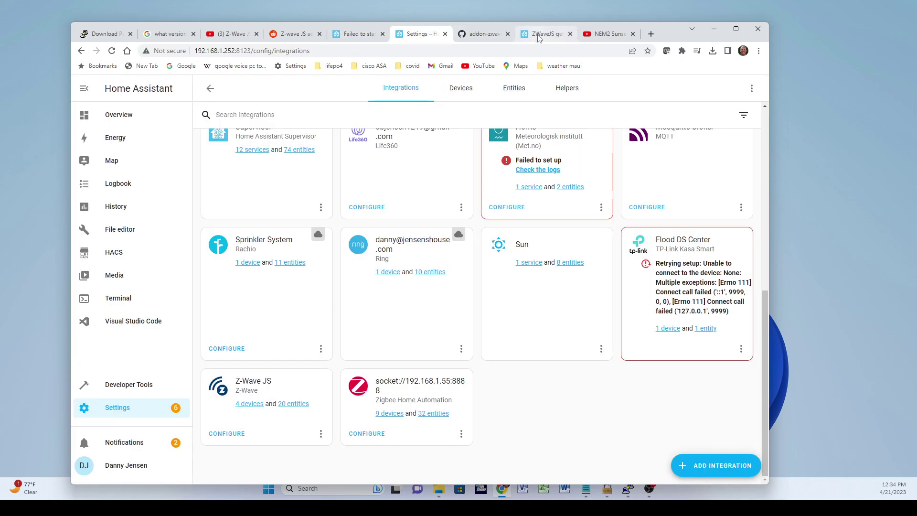
left_click(539, 38)
- Scroll the thread down to post 7/18 about reconfiguring for the zwavejs2mqtt add-on
scroll(500, 175, "down", 5)
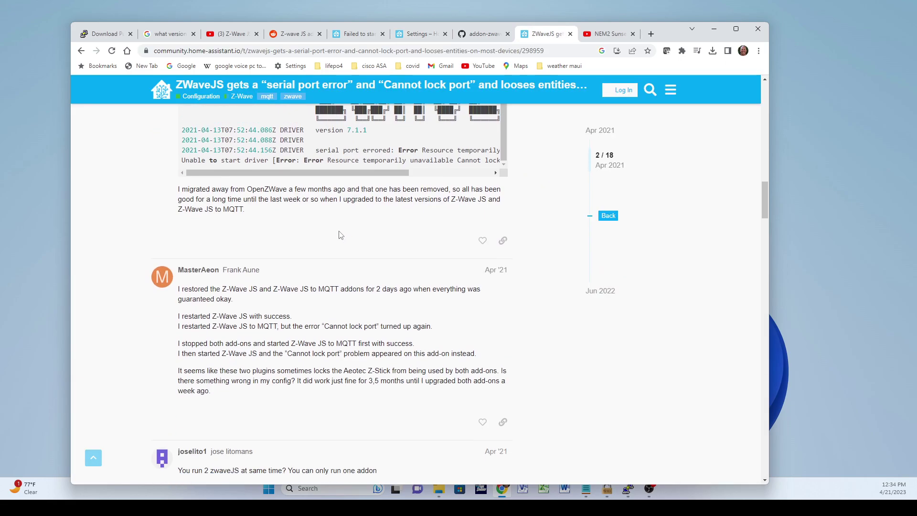
scroll(336, 232, "down", 5)
scroll(333, 229, "down", 4)
scroll(332, 229, "down", 3)
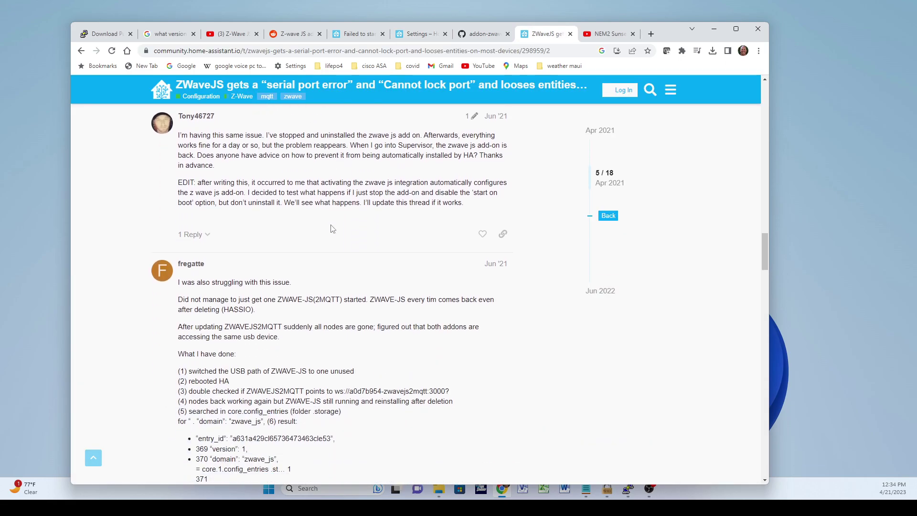
scroll(331, 229, "down", 2)
scroll(329, 229, "down", 3)
scroll(315, 236, "down", 3)
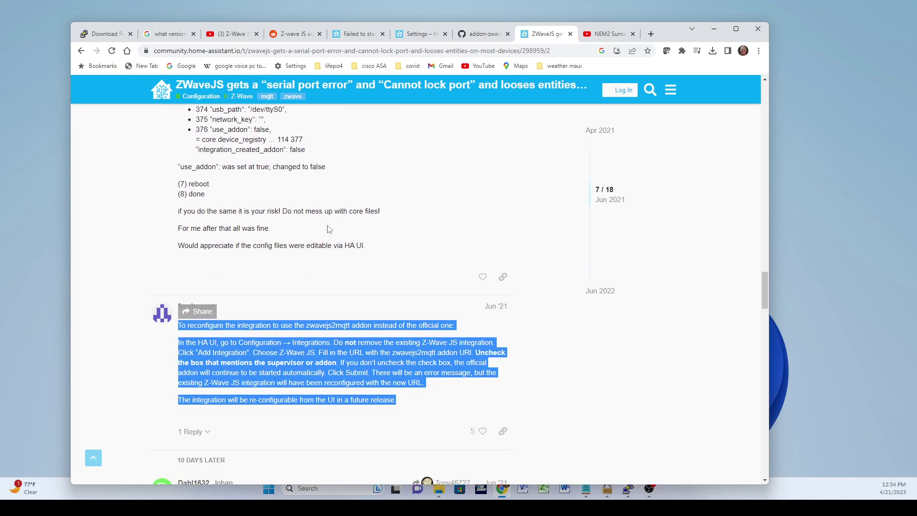
scroll(303, 243, "down", 2)
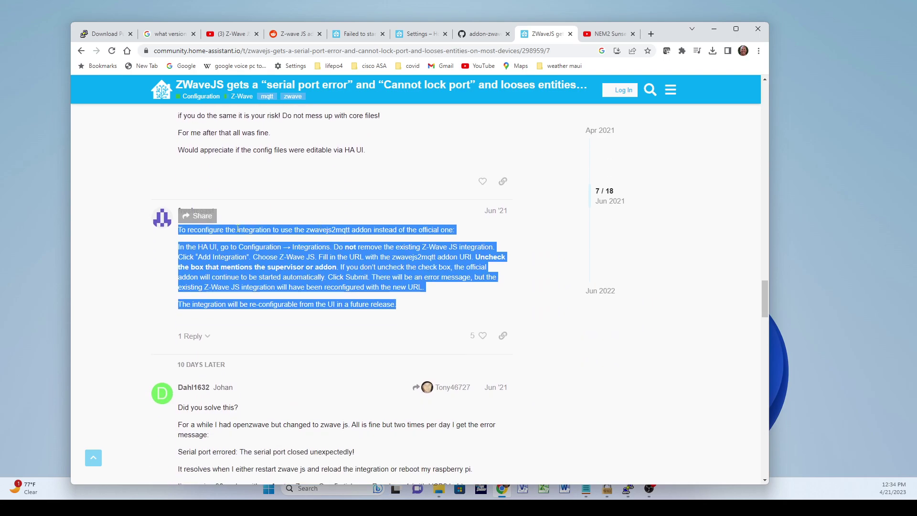
- Select 'zwavejs2mqtt' in the post and move the server-keys Notepad note to the screen centre
left_click(189, 247)
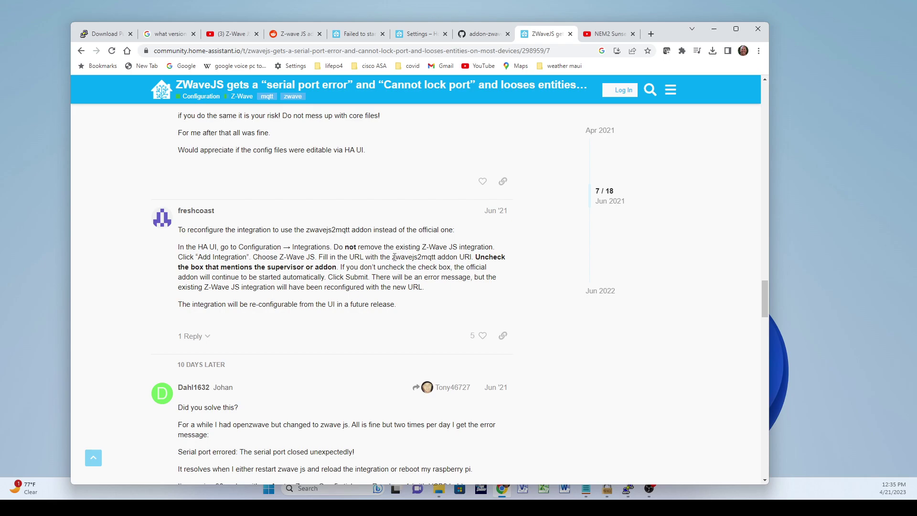
left_click_drag(393, 257, 440, 261)
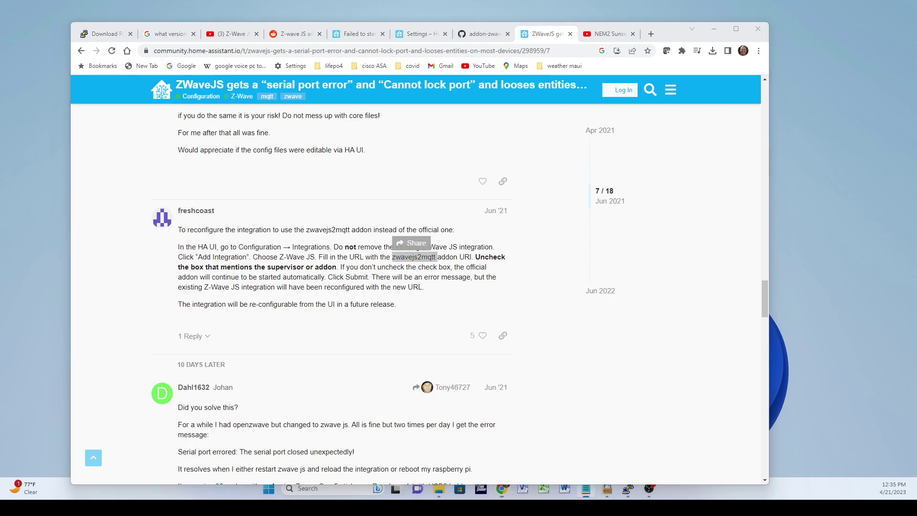
left_click(586, 489)
mouse_move(831, 86)
left_mouse_down()
mouse_move(468, 70)
mouse_move(465, 83)
left_mouse_up()
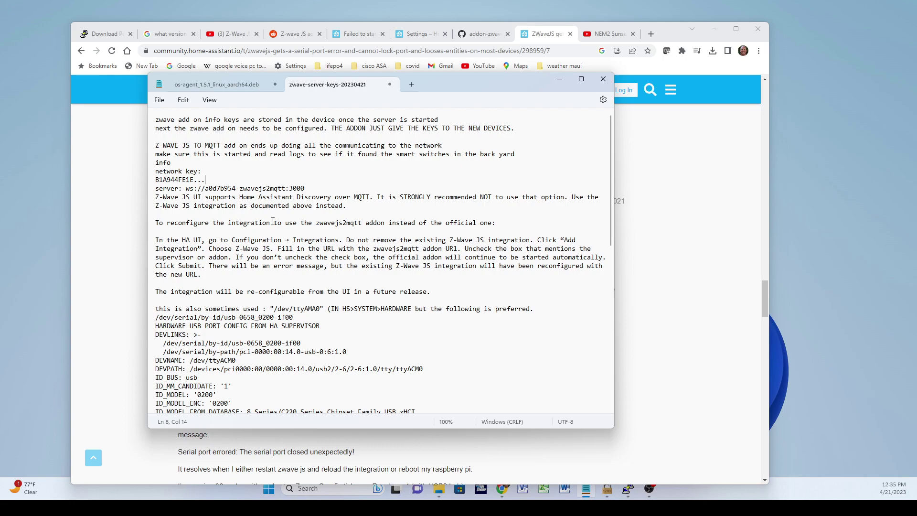
- Select ws://a0d7b954-zwavejs2mqtt:3000 on line 9 of the server-keys note
left_click_drag(318, 189, 186, 188)
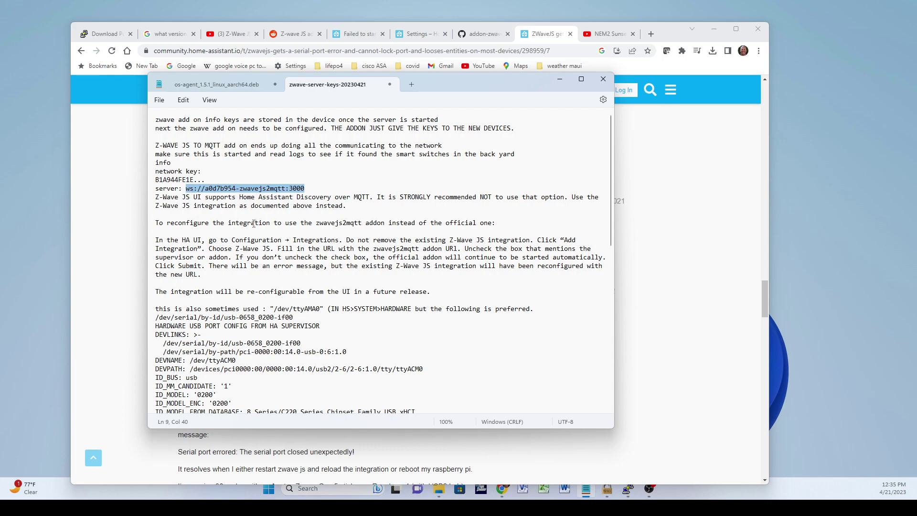